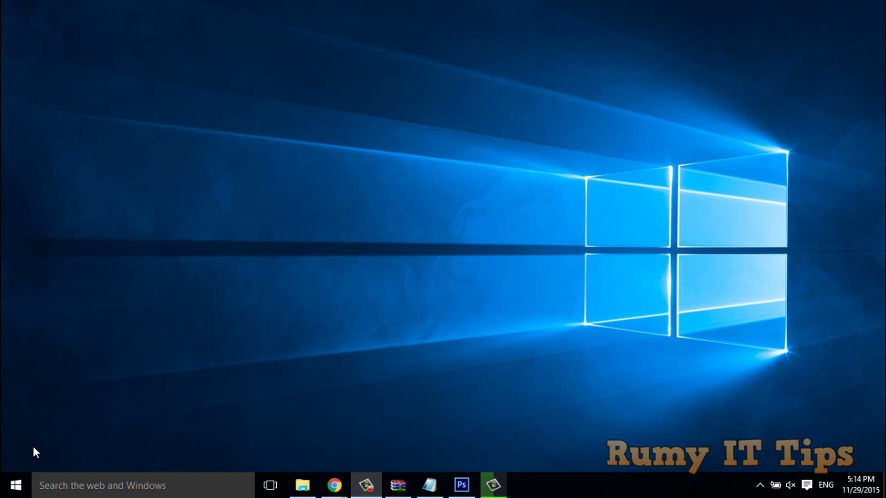
Step: Bring up the Chrome window from the taskbar and switch to the DaFont - Download fonts tab
{"action": "left_click", "coordinate": [16, 485]}
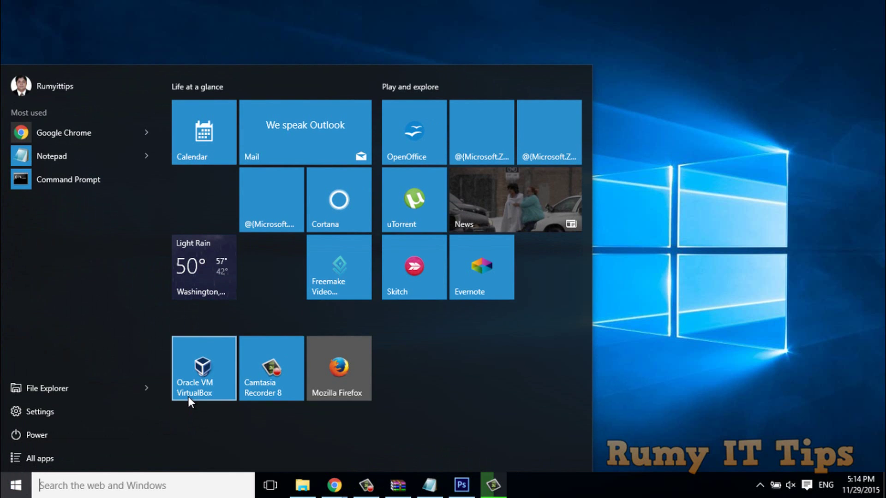
{"action": "left_click", "coordinate": [674, 359]}
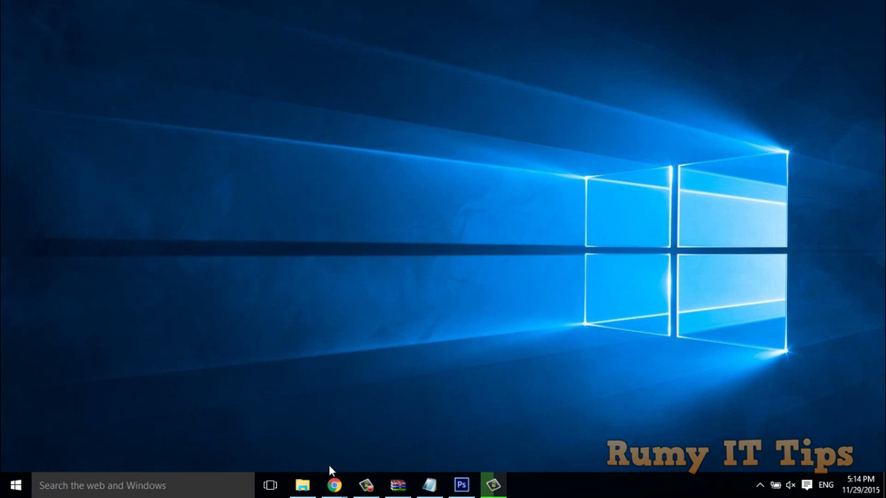
{"action": "mouse_move", "coordinate": [334, 485]}
{"action": "left_click", "coordinate": [394, 448]}
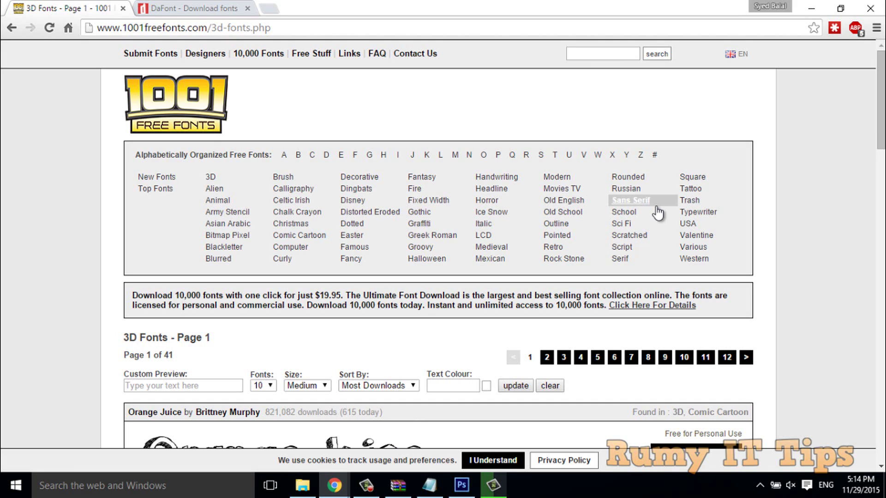
{"action": "left_click_drag", "start_coordinate": [881, 102], "coordinate": [881, 105]}
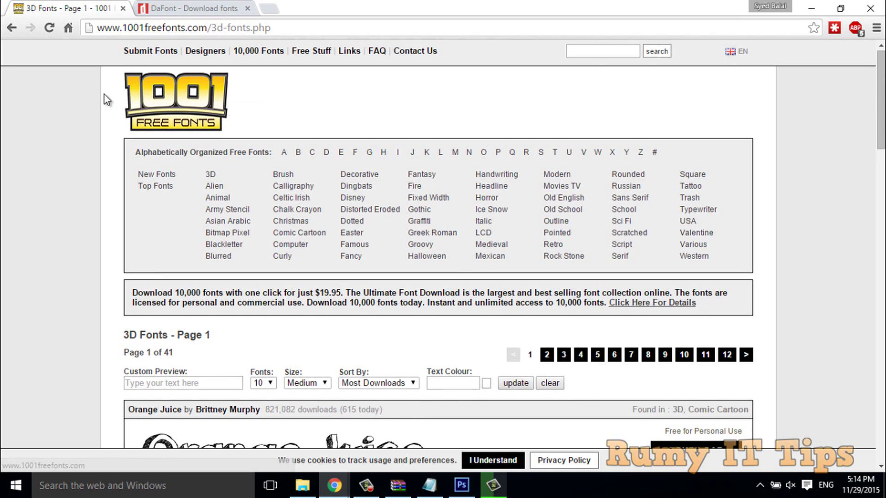
{"action": "left_click", "coordinate": [186, 6]}
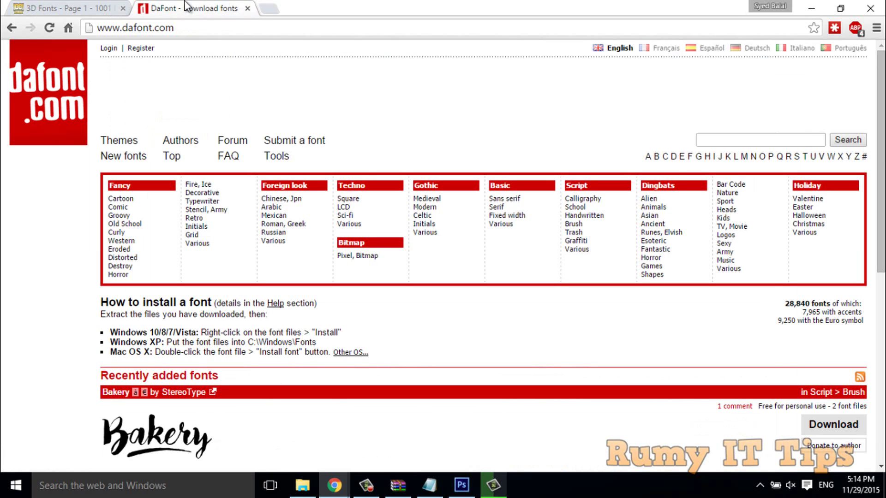
Step: Download the Snowflake Letters font from DaFont's Fire, Ice category as snowflake_letters.zip
{"action": "left_click", "coordinate": [199, 185]}
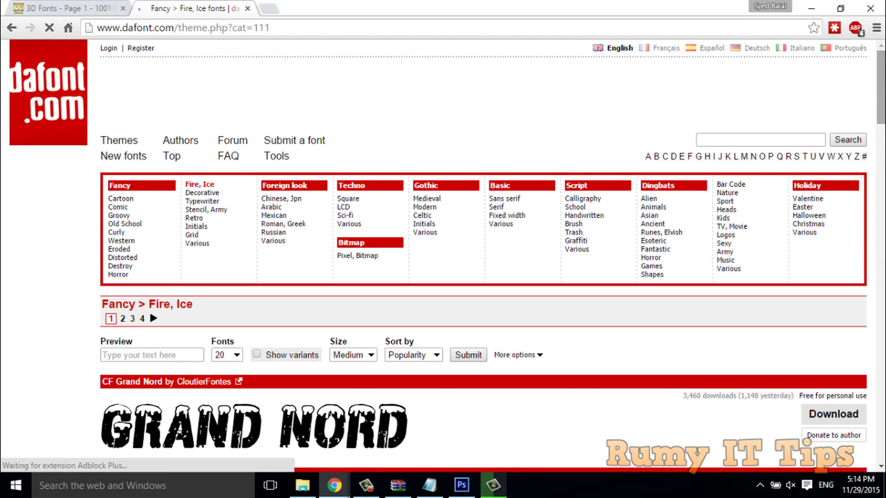
{"action": "scroll", "coordinate": [443, 254], "scroll_direction": "down", "scroll_amount": 6}
{"action": "scroll", "coordinate": [443, 254], "scroll_direction": "down", "scroll_amount": 4}
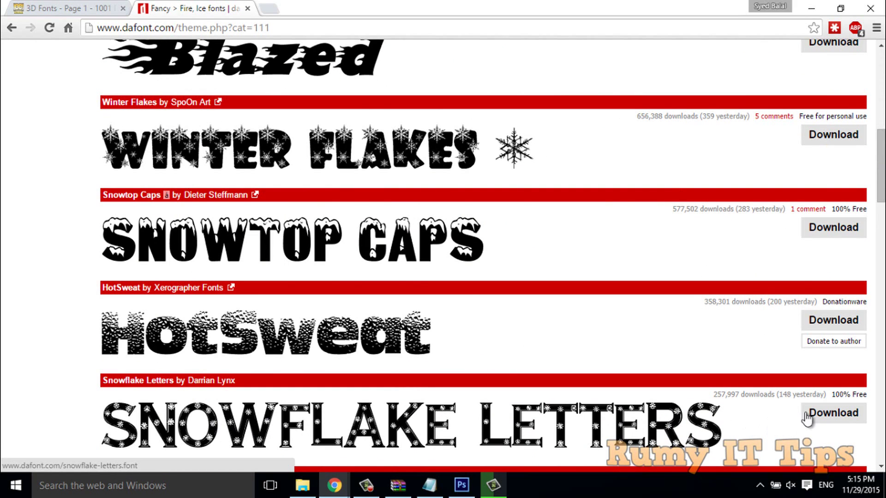
{"action": "left_click", "coordinate": [854, 414]}
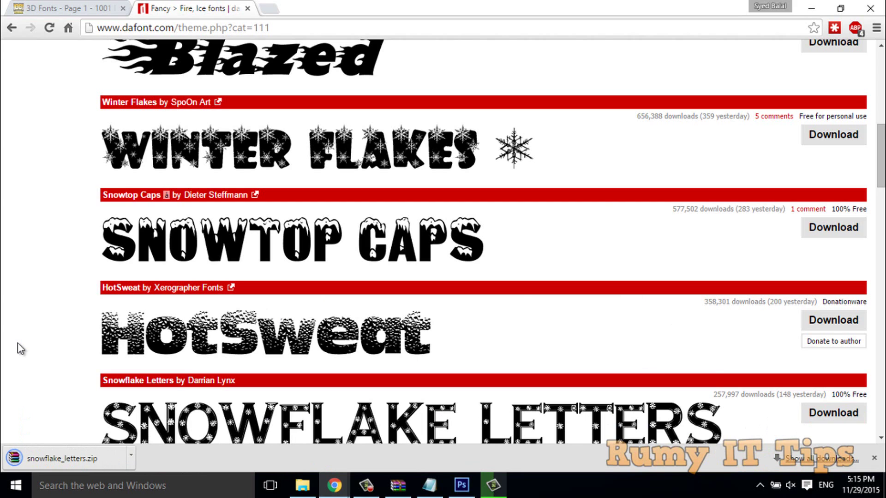
Step: Open Snowflake Letters.ttf from snowflake_letters.zip, close WinRAR, and install the font
{"action": "left_click", "coordinate": [69, 458]}
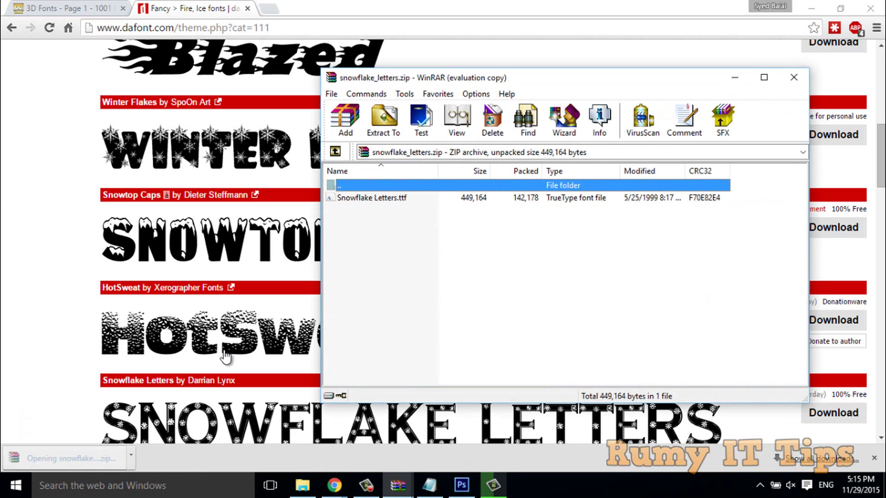
{"action": "double_click", "coordinate": [365, 198]}
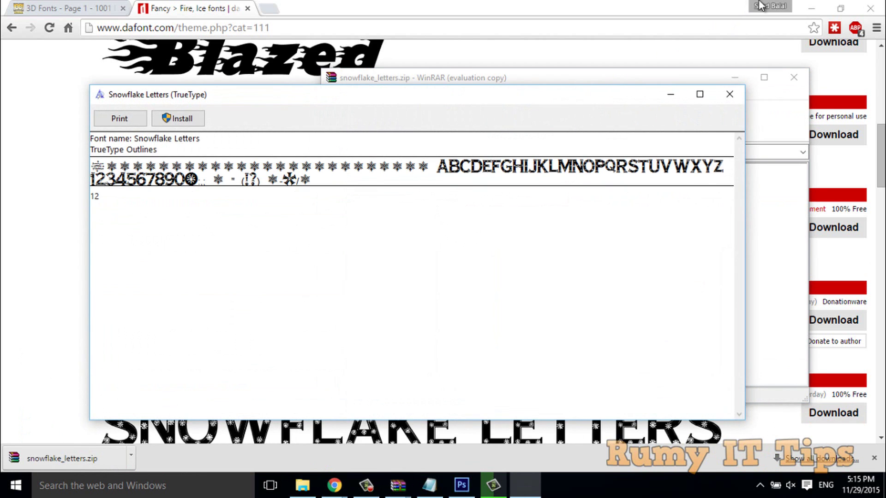
{"action": "left_click", "coordinate": [812, 7]}
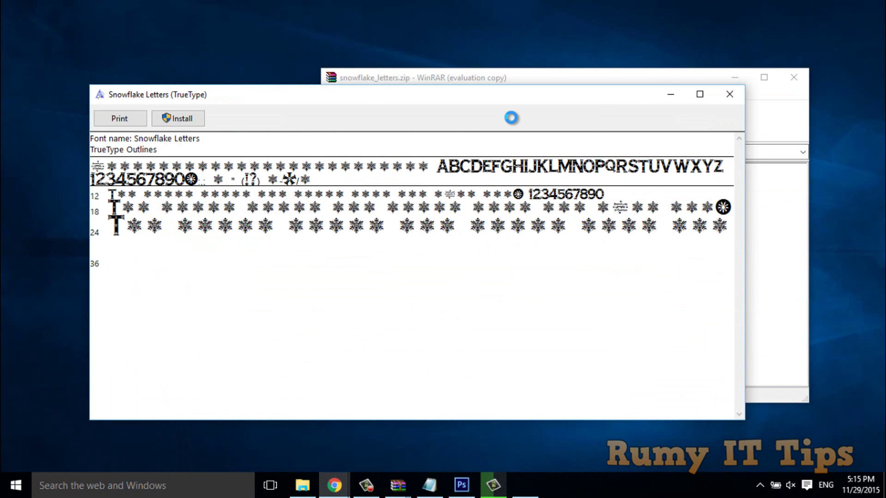
{"action": "left_click", "coordinate": [794, 77]}
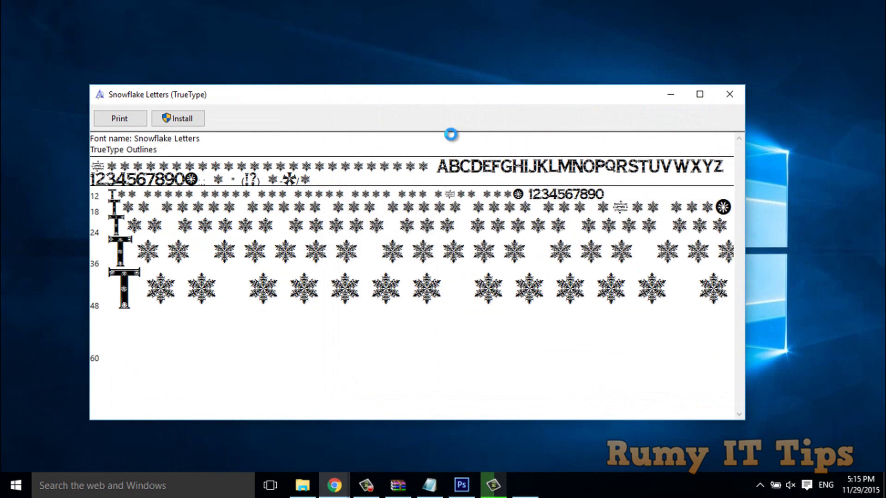
{"action": "left_click", "coordinate": [191, 121]}
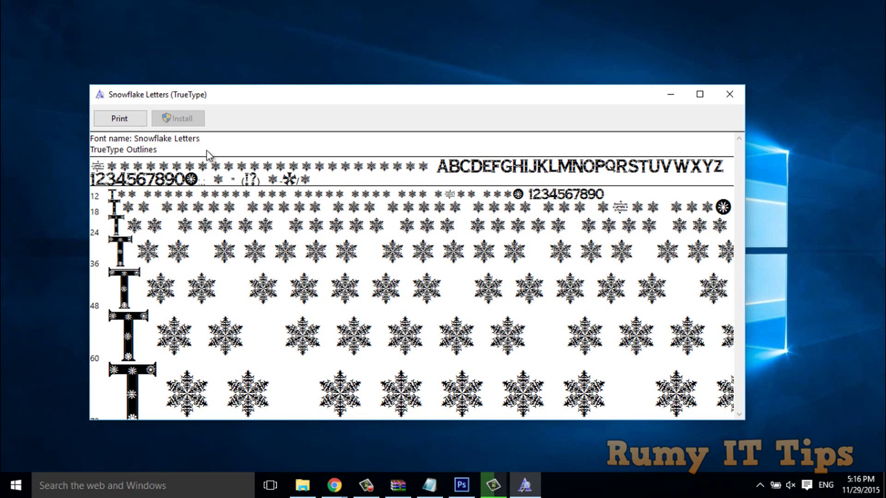
Step: Launch the Windows Firewall settings with the firewall.cpl Run command
{"action": "key", "text": "super+r"}
{"action": "type", "text": "firewa"}
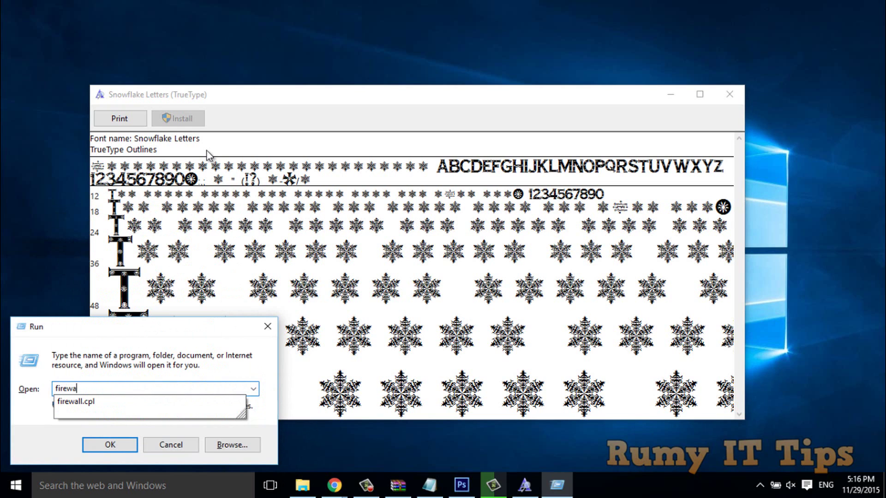
{"action": "type", "text": "ll.cpl"}
{"action": "key", "text": "Return"}
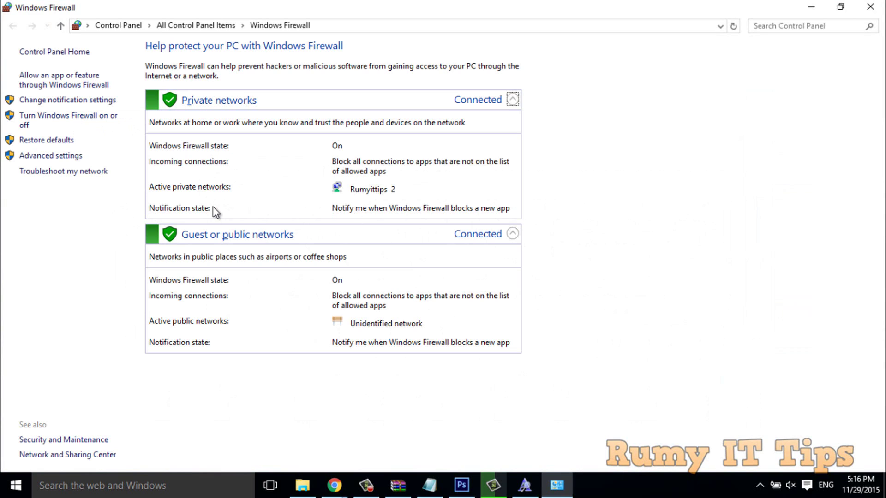
Step: Cancel the firewall on/off settings without changes and close the Windows Firewall window
{"action": "left_click", "coordinate": [60, 118]}
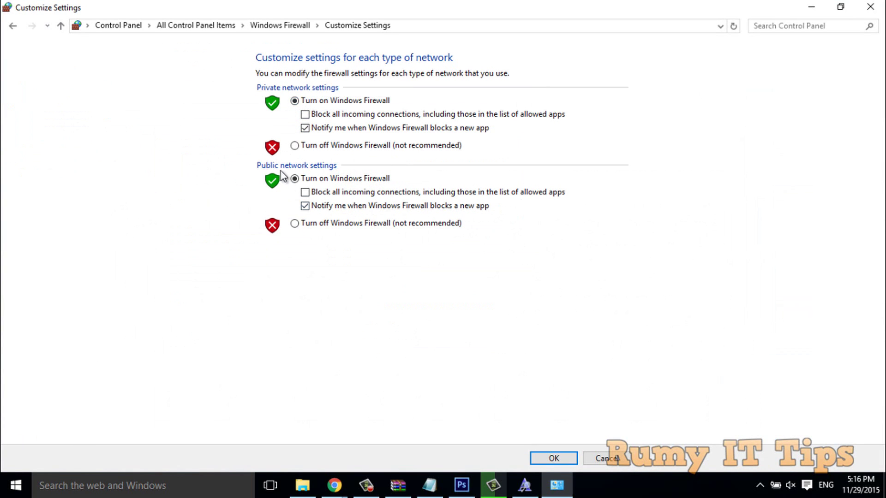
{"action": "left_click", "coordinate": [599, 459]}
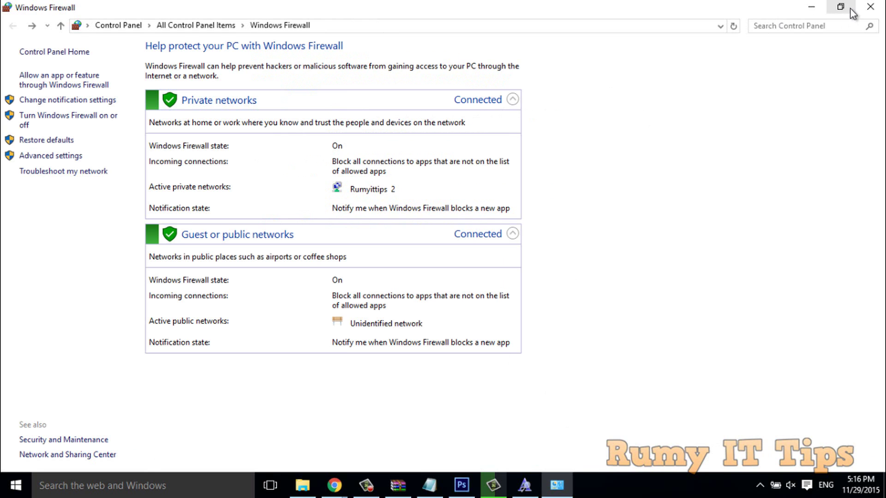
{"action": "left_click", "coordinate": [870, 7]}
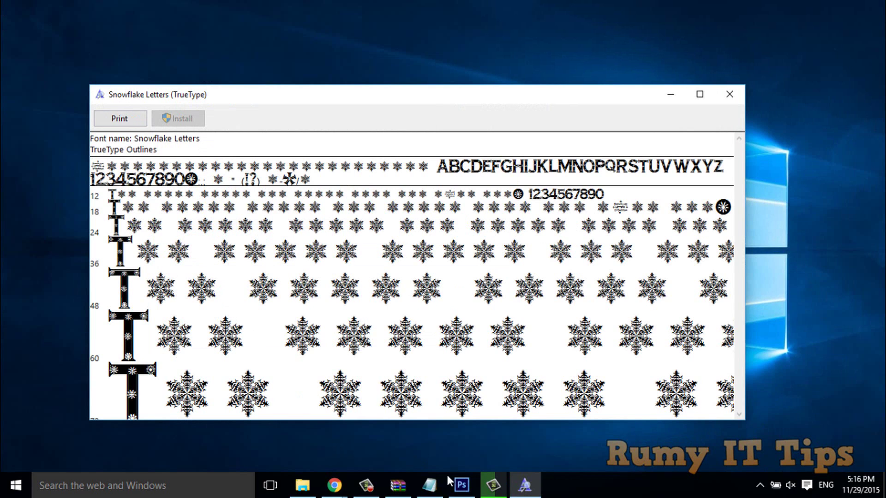
Step: Bring Photoshop forward and start a text layer left of the canvas centre
{"action": "left_click", "coordinate": [461, 485]}
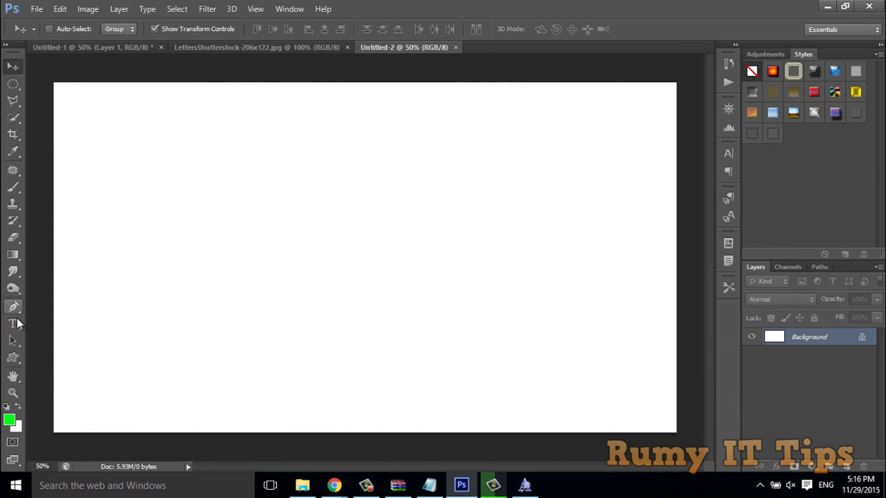
{"action": "left_click", "coordinate": [14, 324]}
{"action": "left_click", "coordinate": [153, 303]}
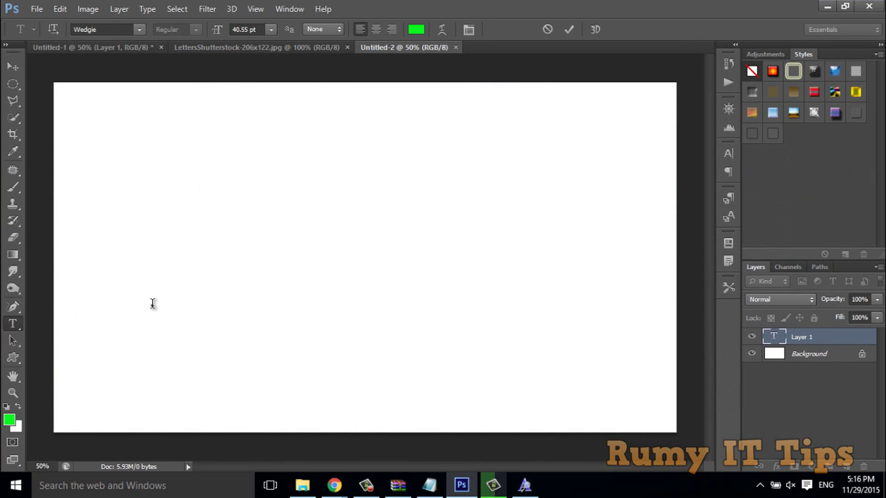
Step: Set the type font to Snowflake Letters and type 'Rumy'
{"action": "left_click", "coordinate": [138, 29]}
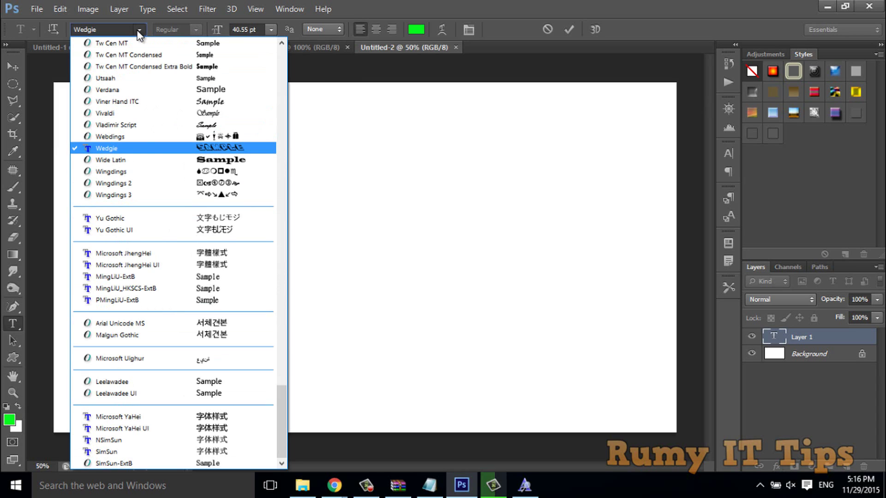
{"action": "left_click", "coordinate": [113, 29]}
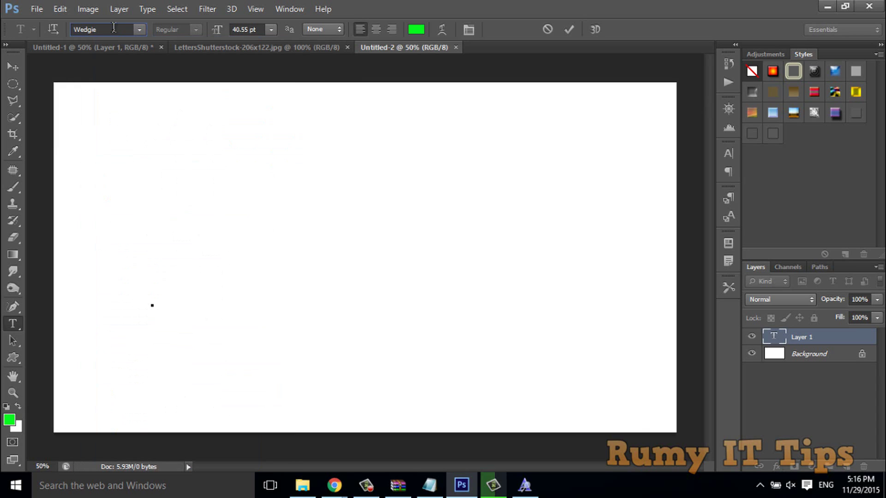
{"action": "left_click", "coordinate": [114, 29]}
{"action": "type", "text": "Sn"}
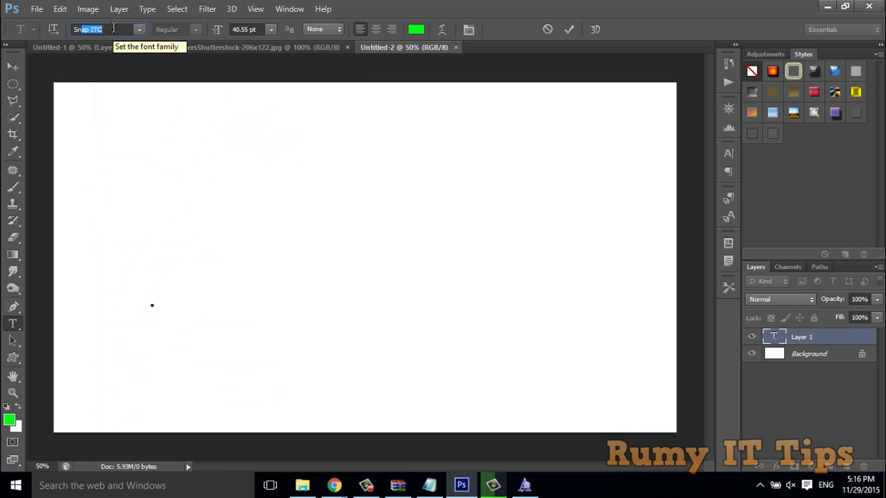
{"action": "type", "text": "owflake"}
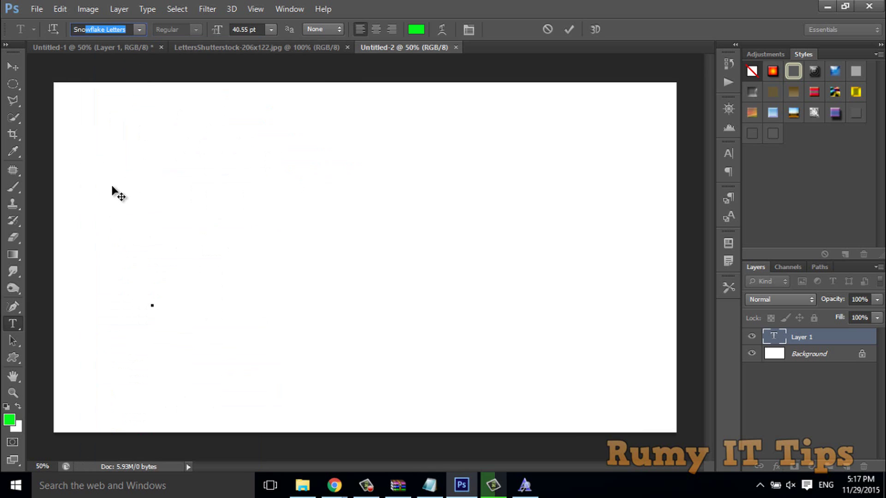
{"action": "key", "text": "Return"}
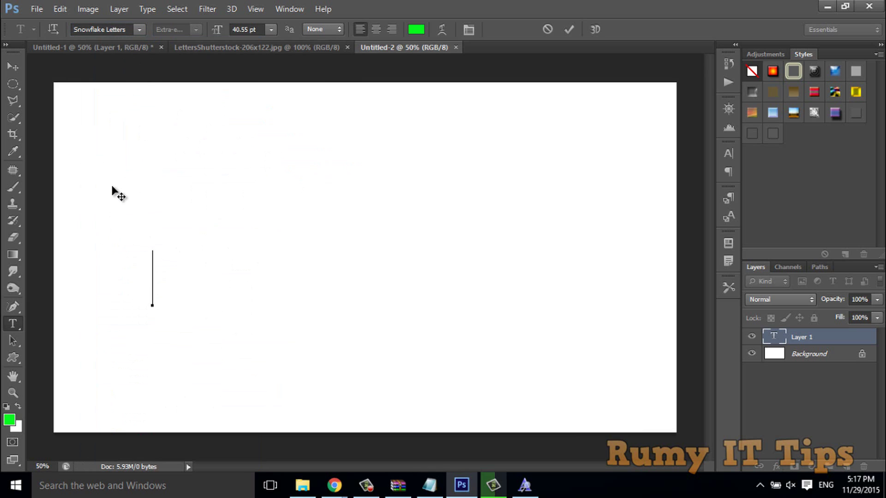
{"action": "type", "text": "Rumy"}
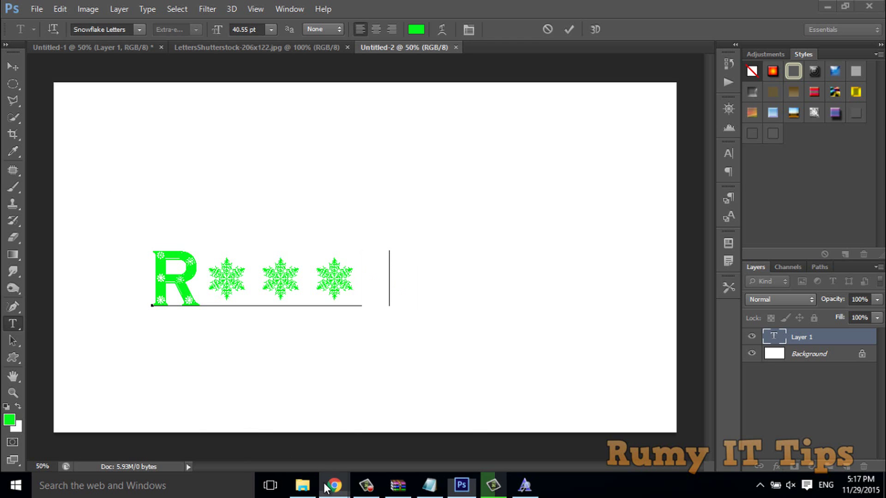
Step: Switch to the DaFont page in Chrome and back to Photoshop, minimizing and restoring it once
{"action": "mouse_move", "coordinate": [325, 488]}
{"action": "left_click", "coordinate": [415, 429]}
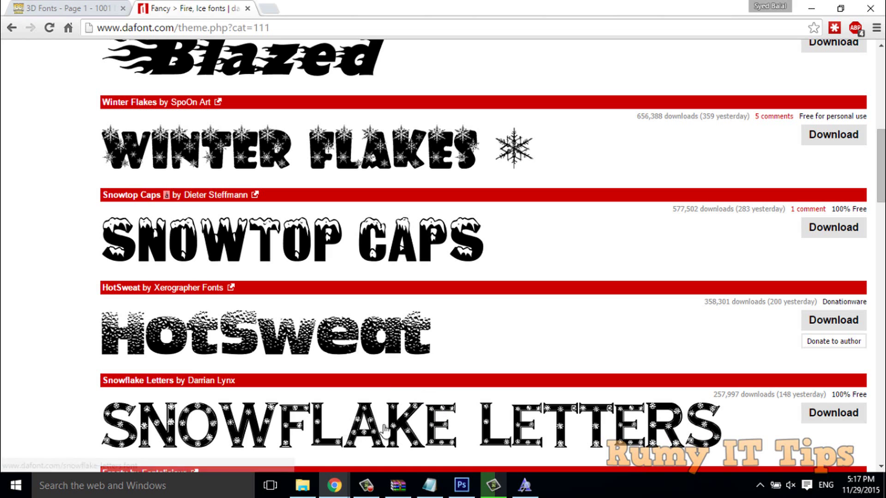
{"action": "left_click", "coordinate": [461, 485]}
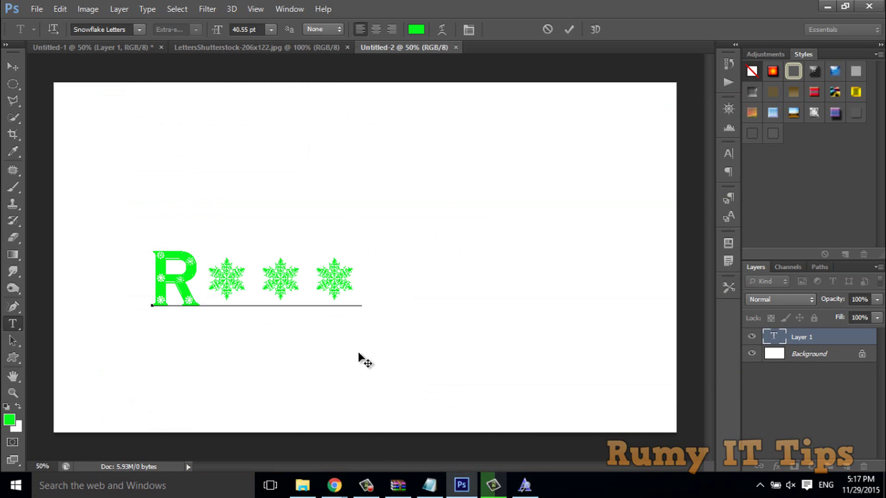
{"action": "left_click", "coordinate": [833, 7]}
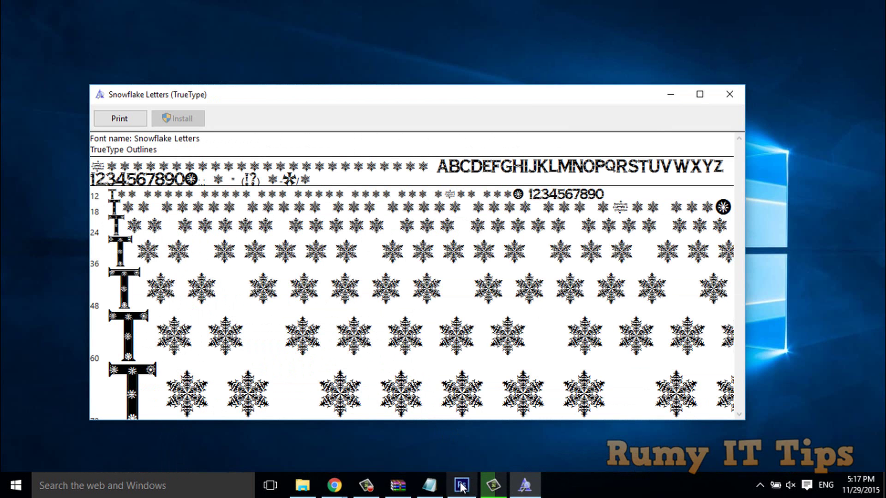
{"action": "left_click", "coordinate": [461, 485]}
Step: Look through the Help and File menus without choosing anything, then minimize Photoshop
{"action": "left_click", "coordinate": [323, 10]}
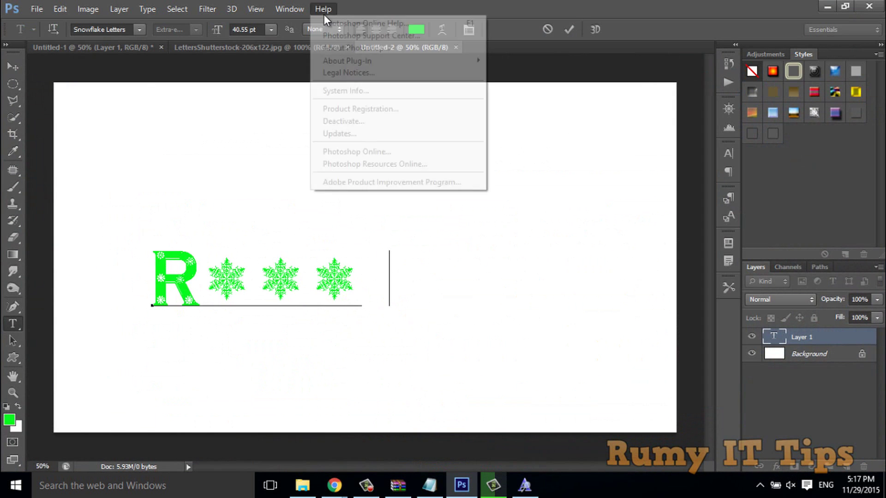
{"action": "left_click", "coordinate": [35, 19]}
{"action": "left_click", "coordinate": [35, 13]}
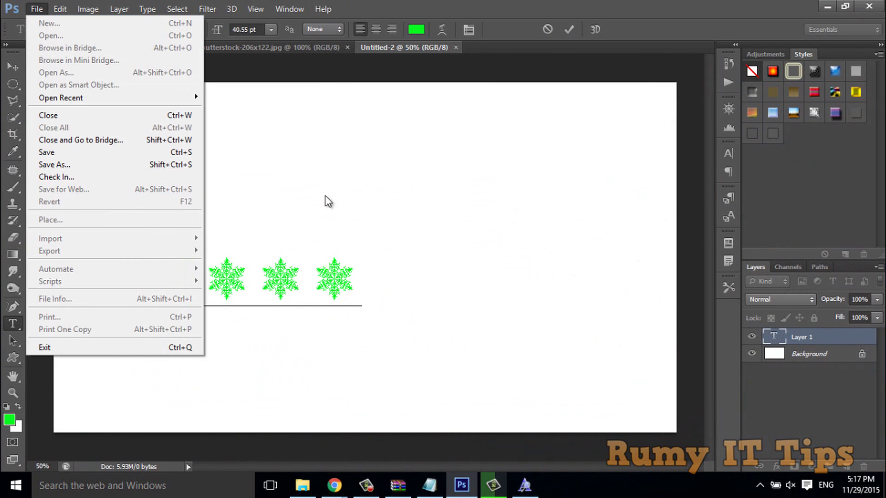
{"action": "left_click", "coordinate": [579, 68]}
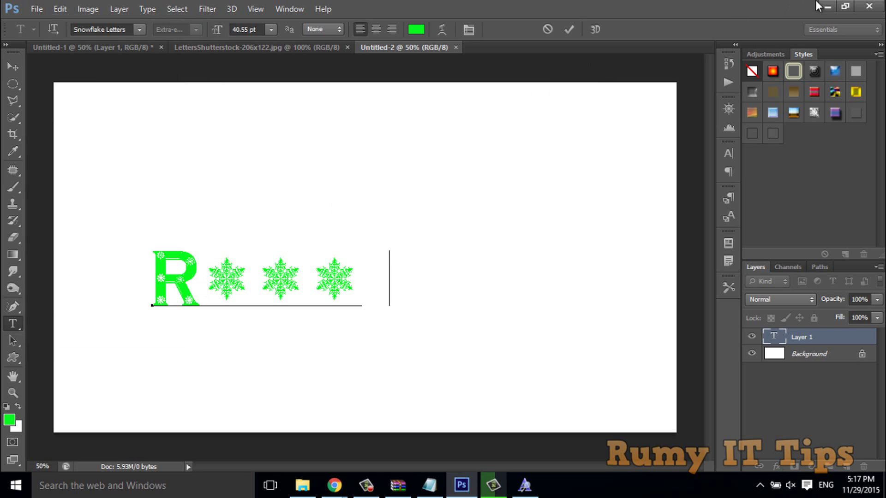
{"action": "left_click", "coordinate": [828, 6]}
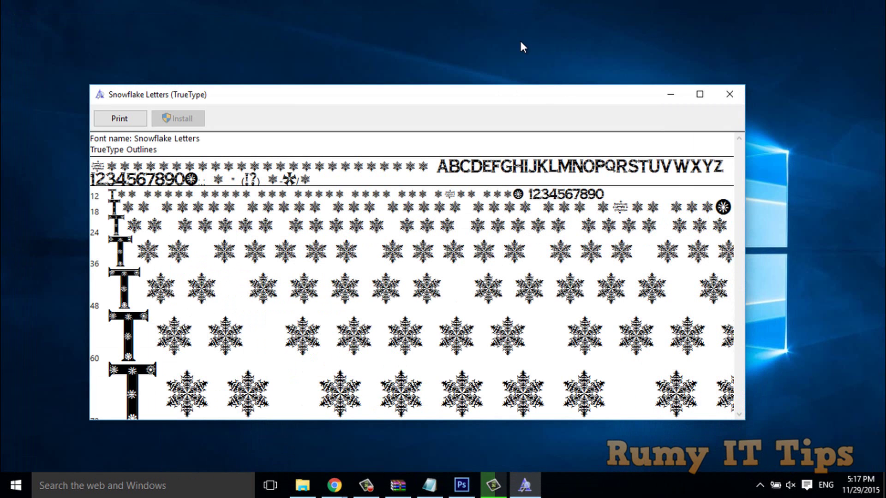